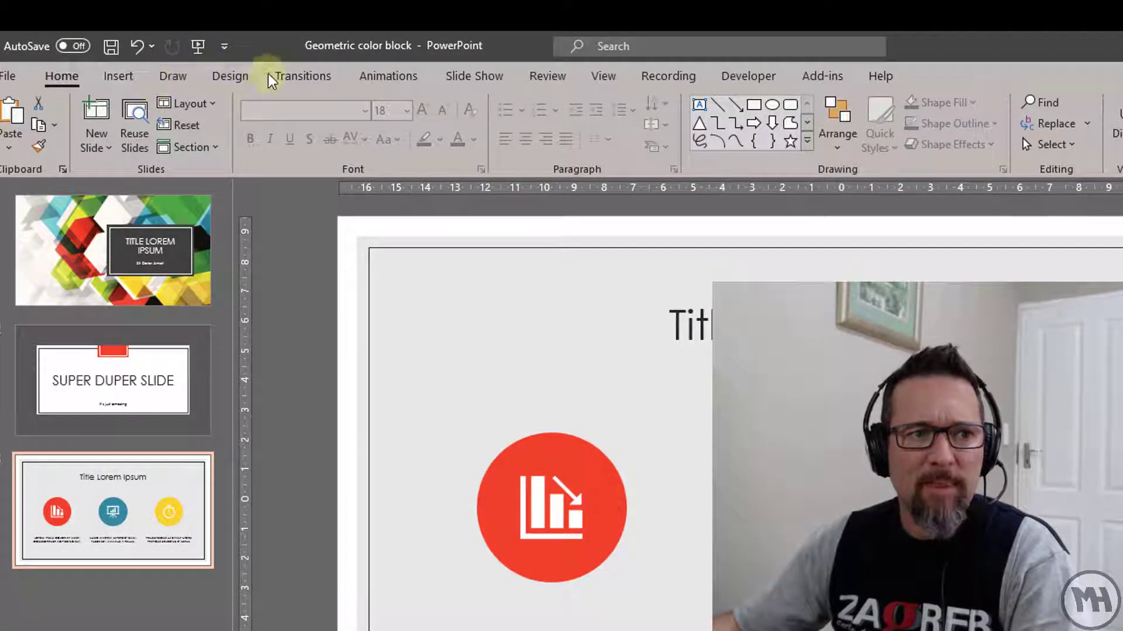
# - Start recording the slide show from the beginning via the Recording tab
pyautogui.click(672, 77)
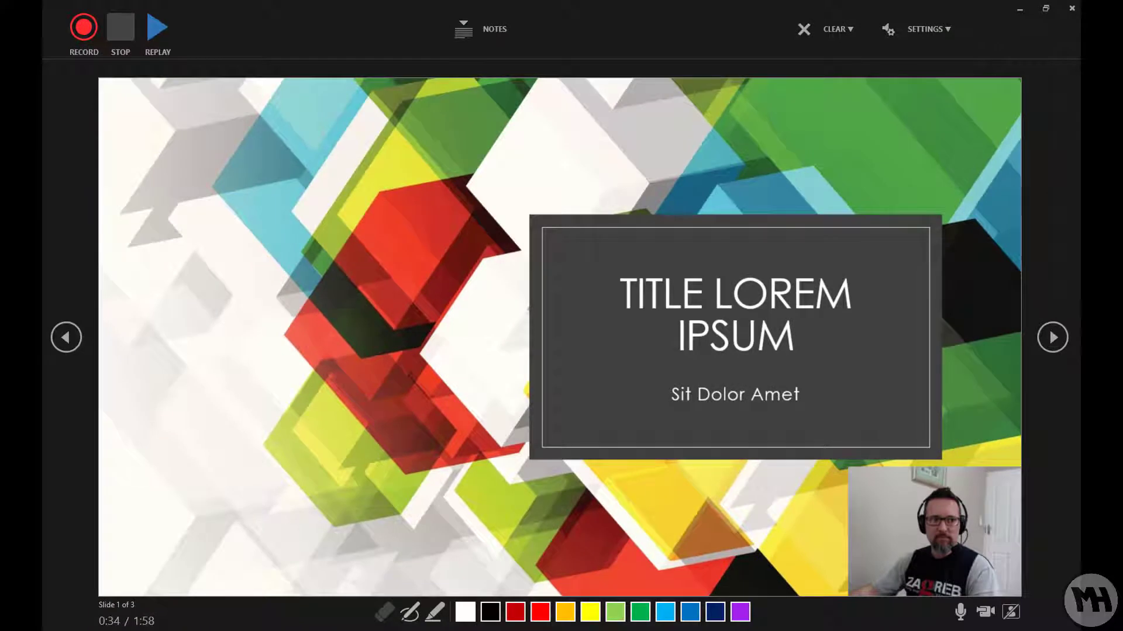
# - Clear the title slide's earlier narration so its timer resets to 0:00
pyautogui.moveTo(934, 448)
pyautogui.mouseDown()
pyautogui.moveTo(801, 541)
pyautogui.moveTo(1079, 508)
pyautogui.moveTo(930, 449)
pyautogui.mouseUp()
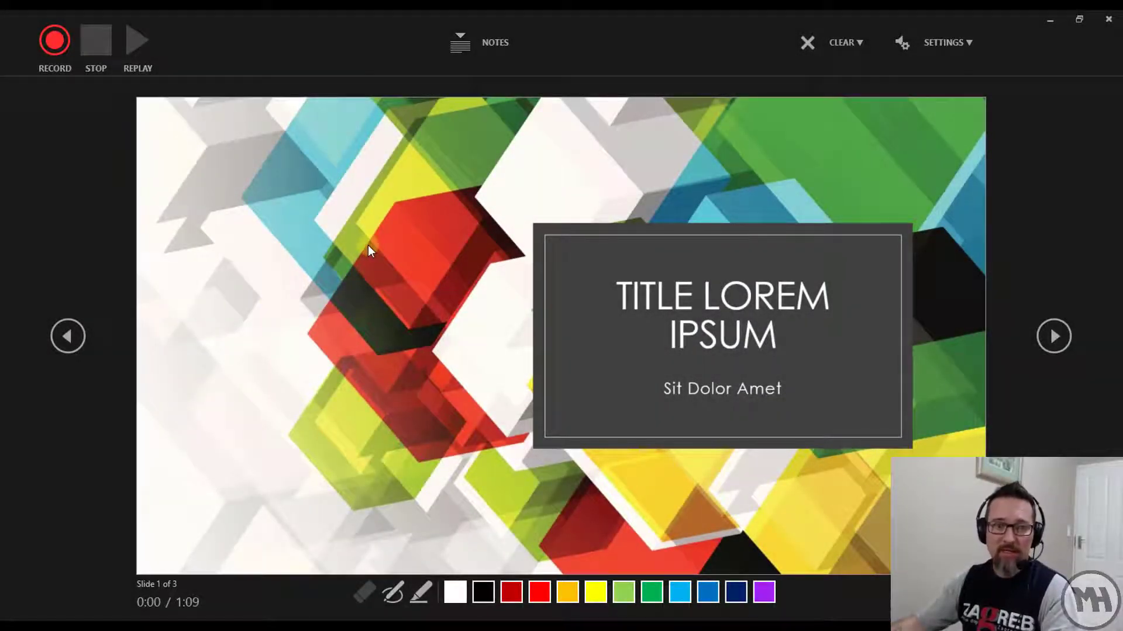
# - Start recording, advance to the SUPER DUPER SLIDE, and circle DUPER in red pen
pyautogui.click(51, 44)
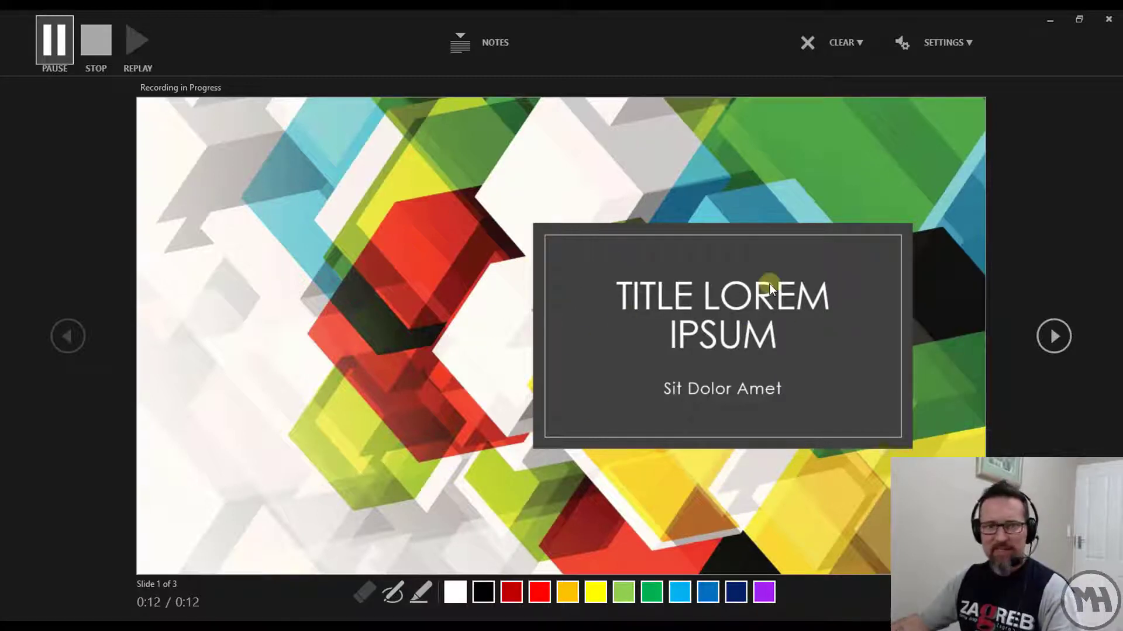
pyautogui.click(1057, 334)
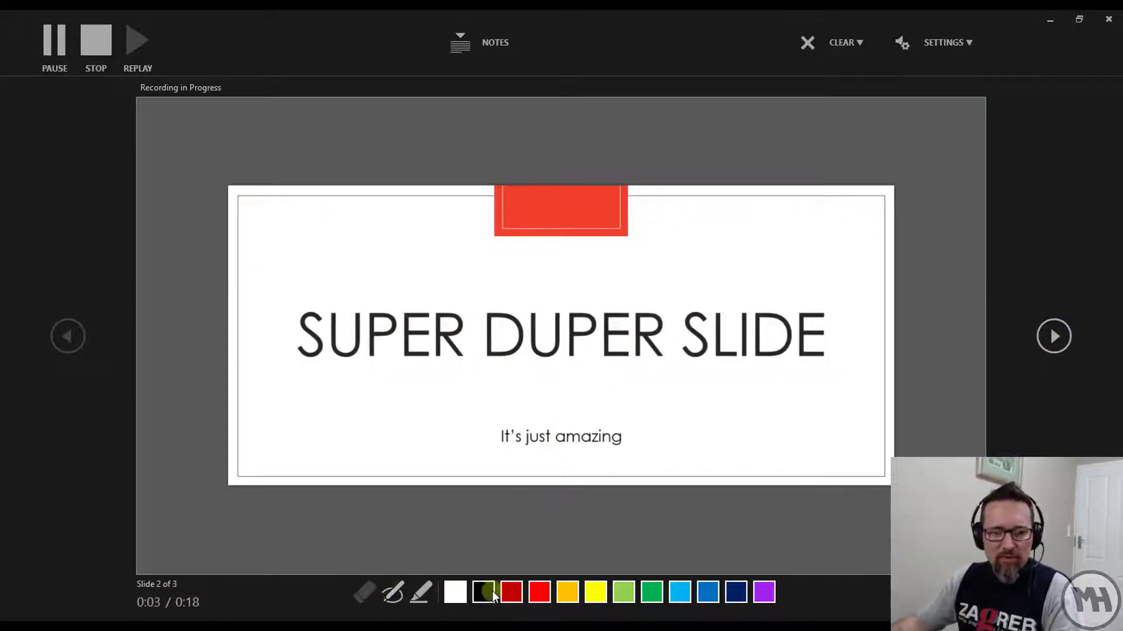
pyautogui.click(392, 592)
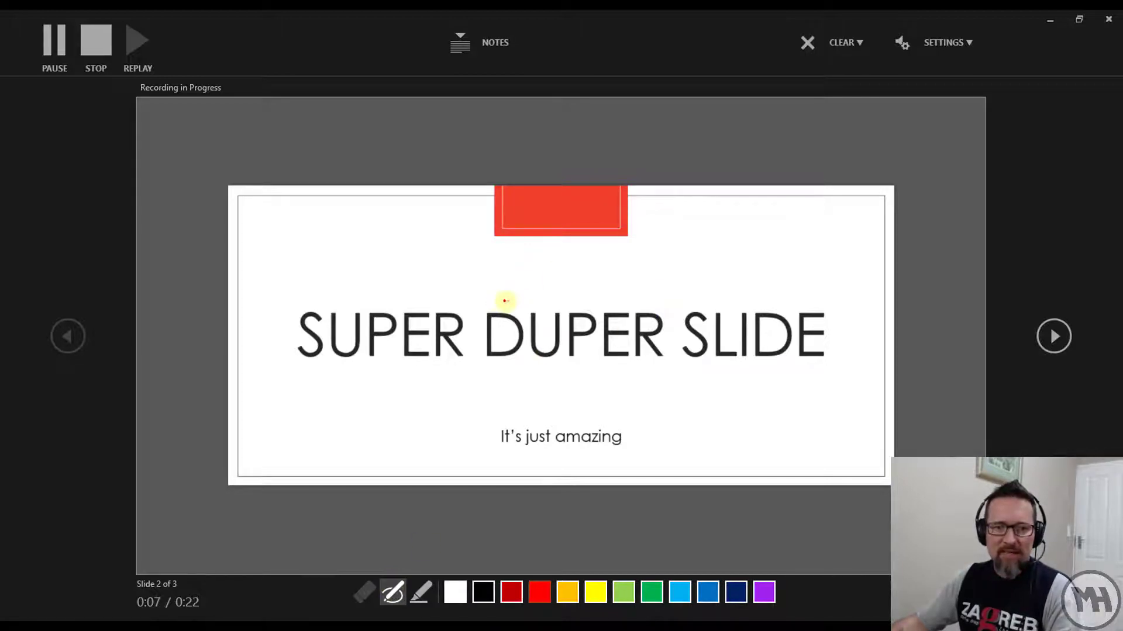
pyautogui.moveTo(505, 301)
pyautogui.mouseDown()
pyautogui.moveTo(472, 342)
pyautogui.moveTo(497, 377)
pyautogui.moveTo(523, 359)
pyautogui.moveTo(527, 319)
pyautogui.moveTo(586, 291)
pyautogui.moveTo(671, 321)
pyautogui.moveTo(563, 389)
pyautogui.moveTo(478, 319)
pyautogui.mouseUp()
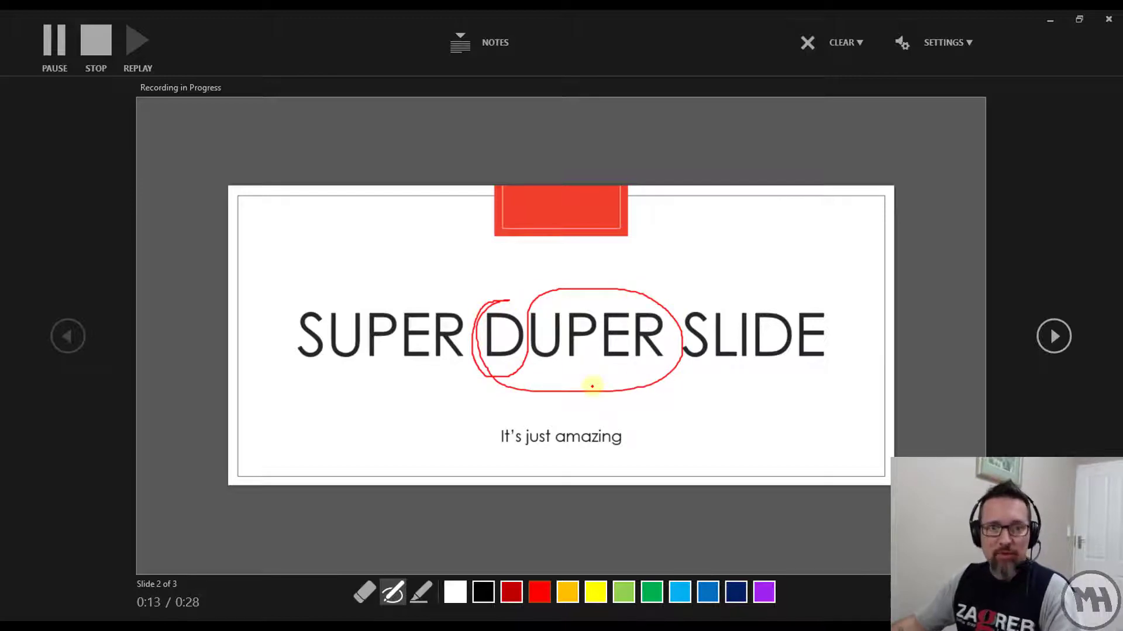
# - Highlight 'It's just amazing' in yellow, then pause the recording
pyautogui.click(595, 591)
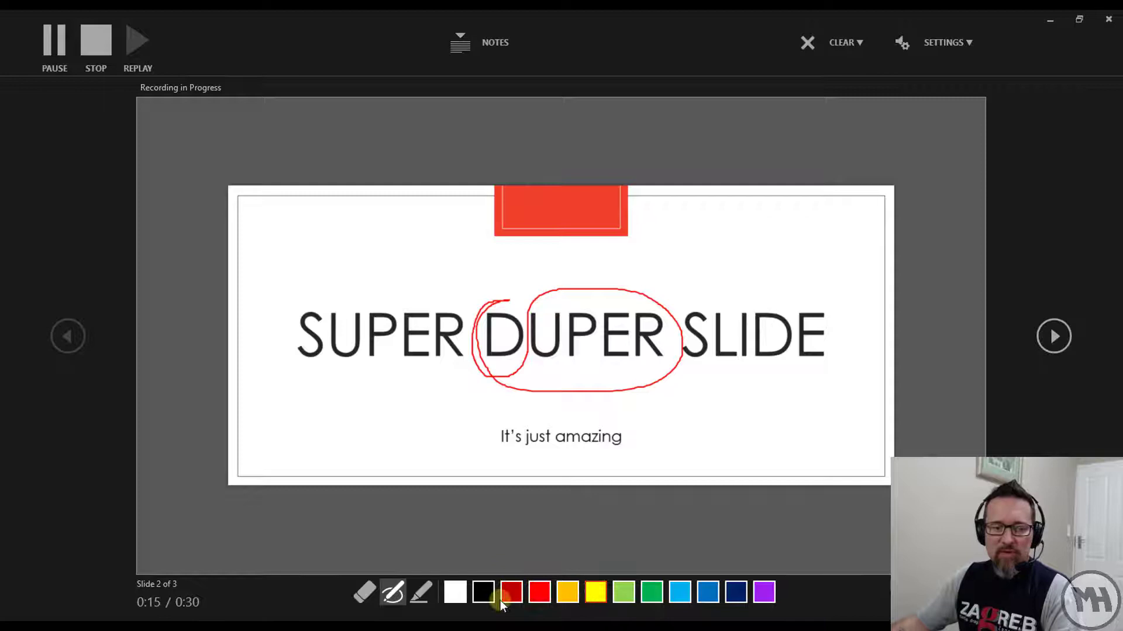
pyautogui.click(421, 592)
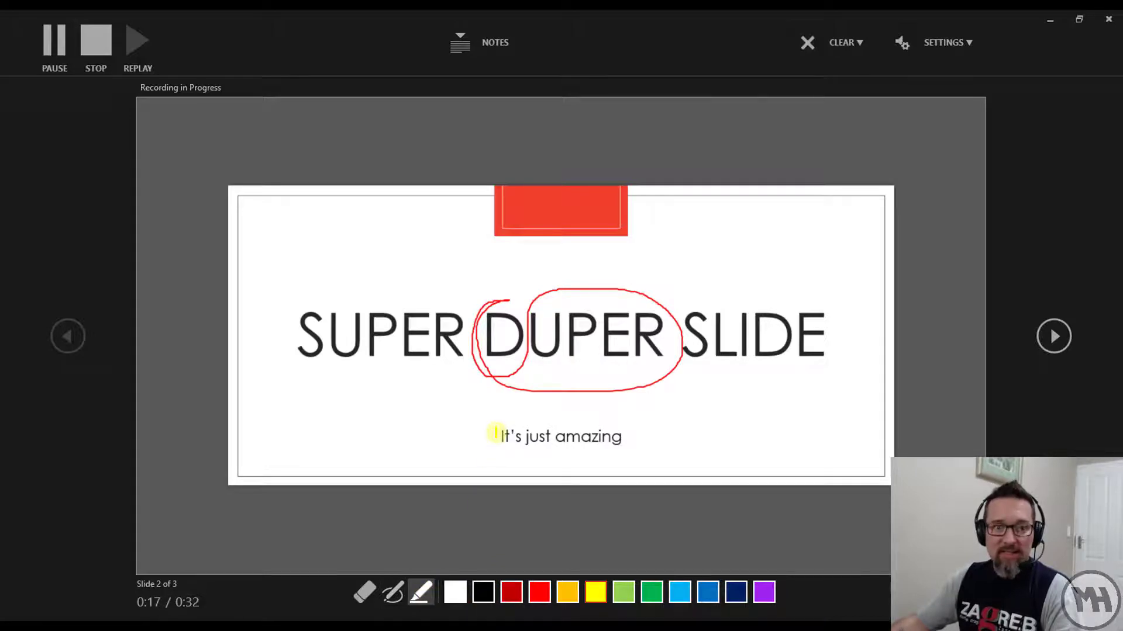
pyautogui.moveTo(495, 437)
pyautogui.mouseDown()
pyautogui.moveTo(621, 431)
pyautogui.moveTo(482, 450)
pyautogui.mouseUp()
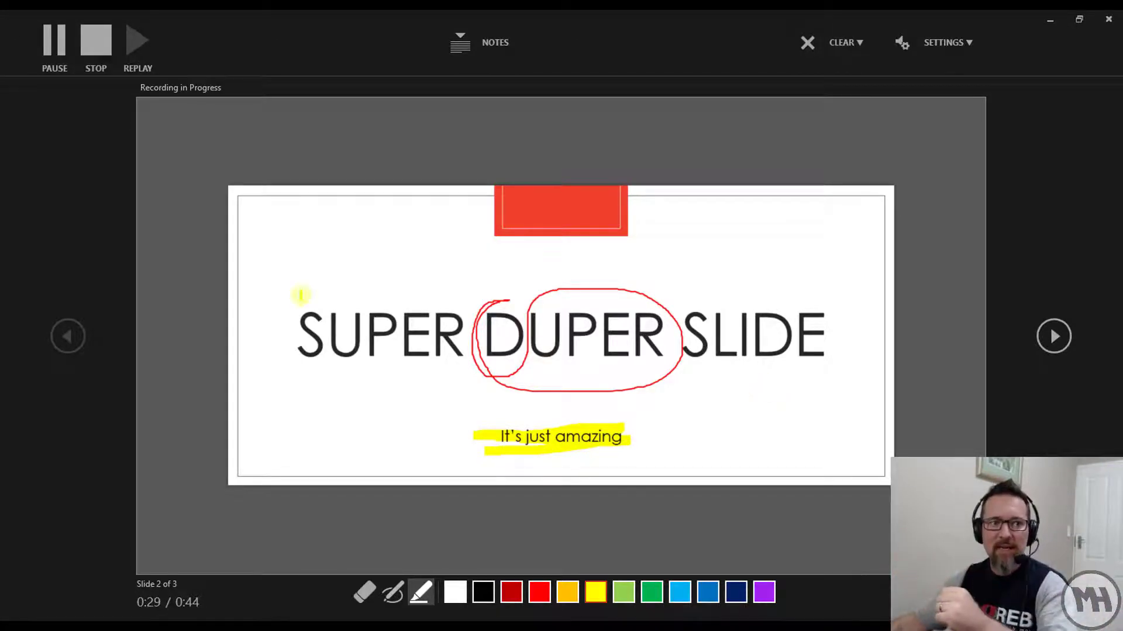
pyautogui.click(62, 55)
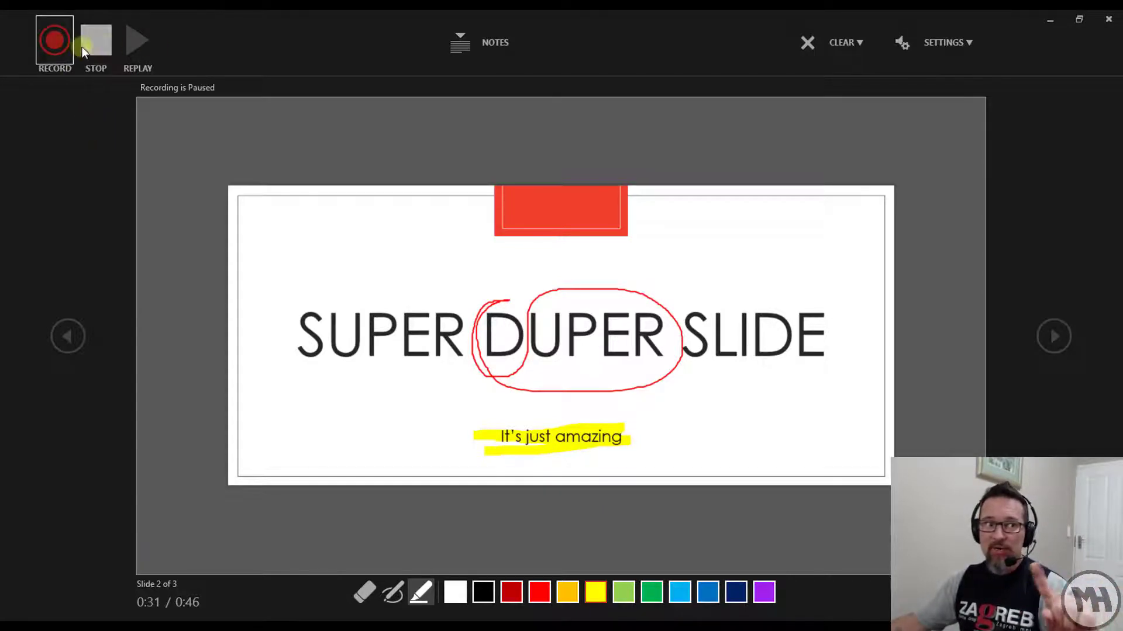
# - Resume and stop the slide 2 recording, then replay it to check narration and ink
pyautogui.click(47, 38)
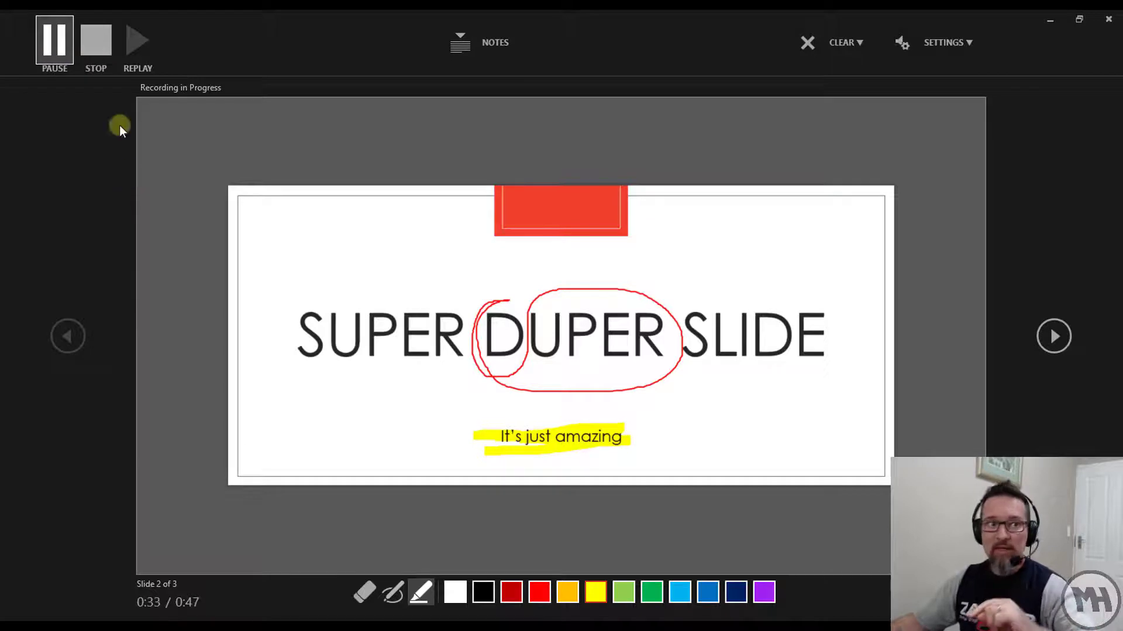
pyautogui.click(105, 46)
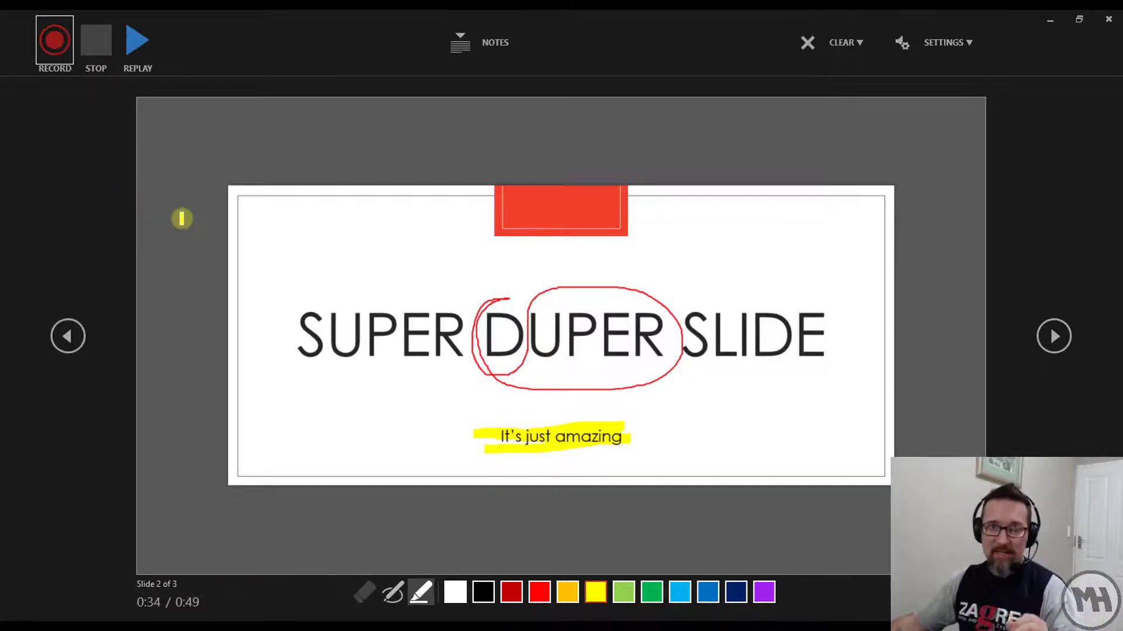
pyautogui.click(136, 46)
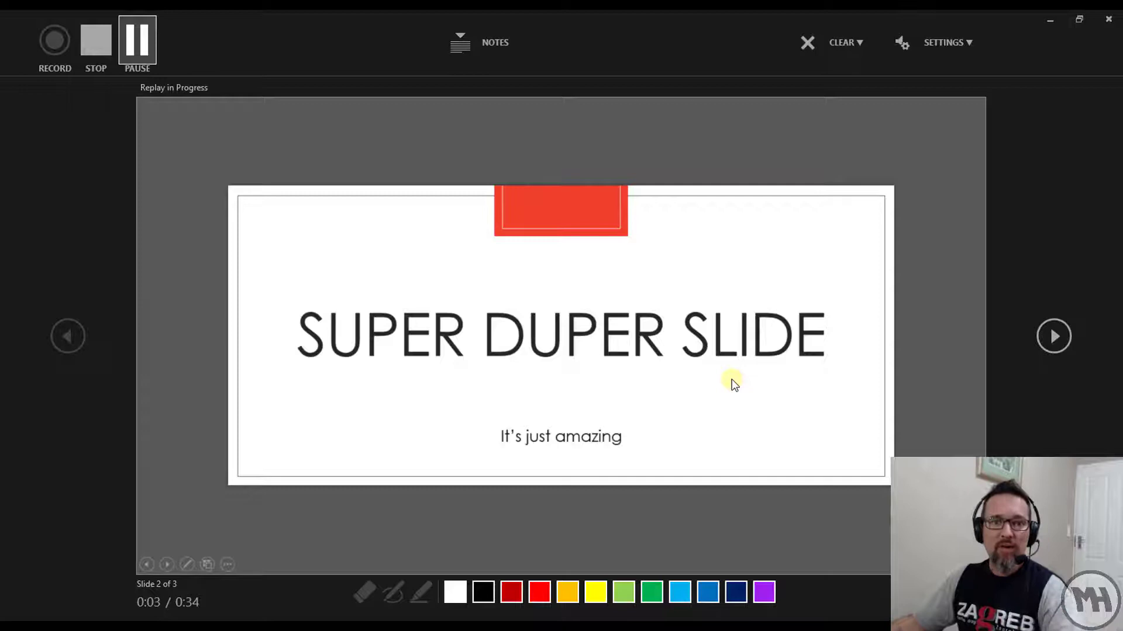
# - Stop playback, start recording on slide 4, toggle pen and highlighter, and pick black ink
pyautogui.click(97, 39)
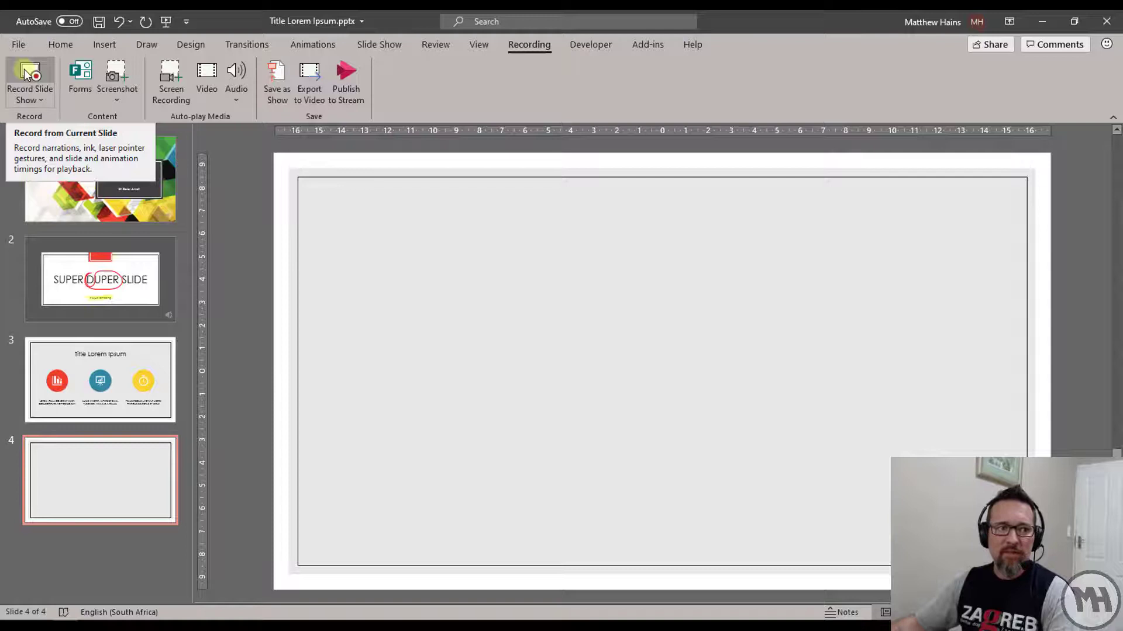
pyautogui.click(27, 71)
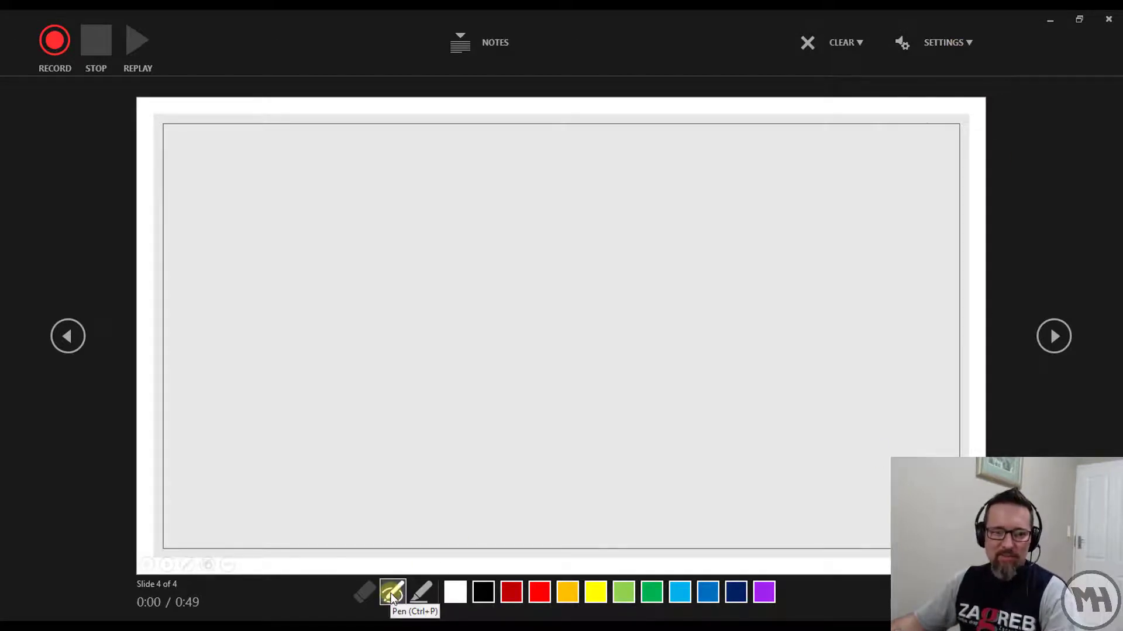
pyautogui.click(422, 594)
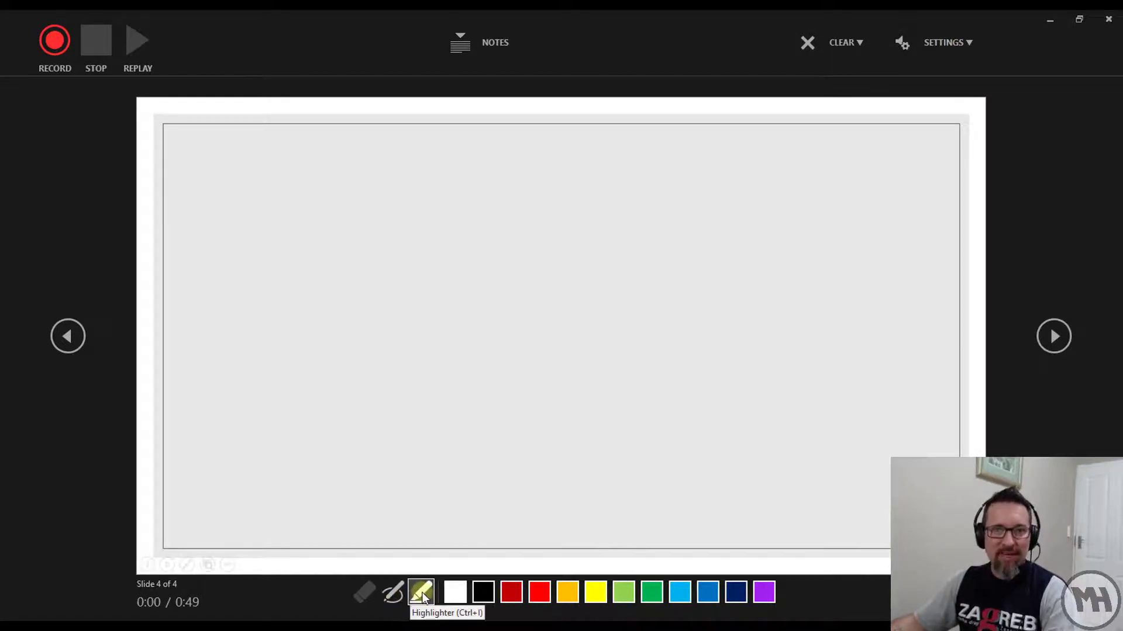
pyautogui.click(391, 594)
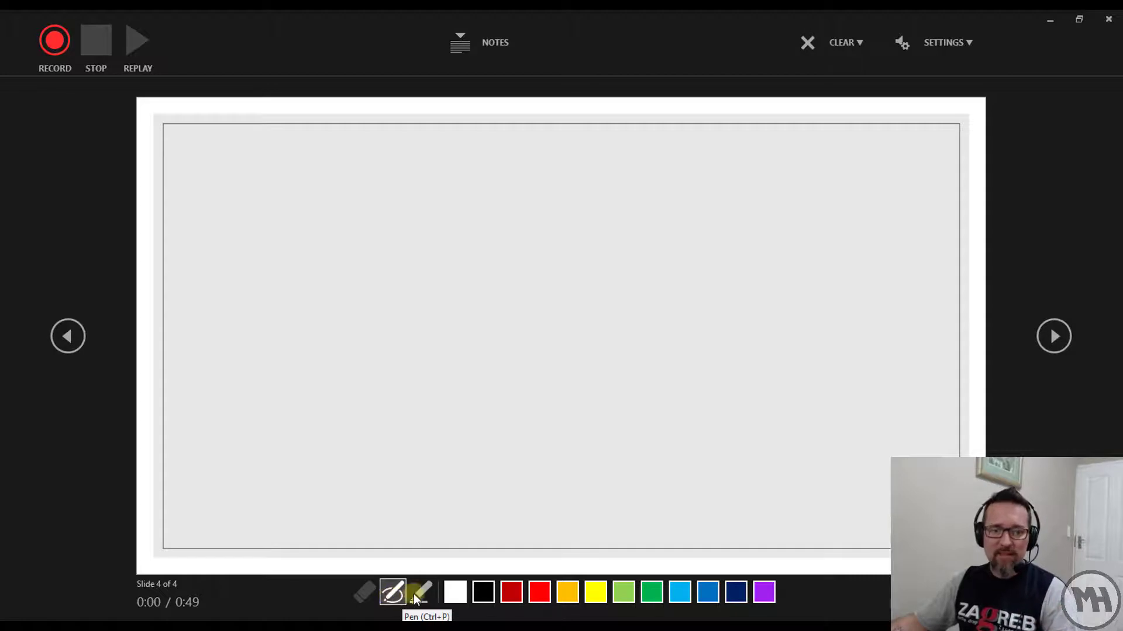
pyautogui.click(414, 594)
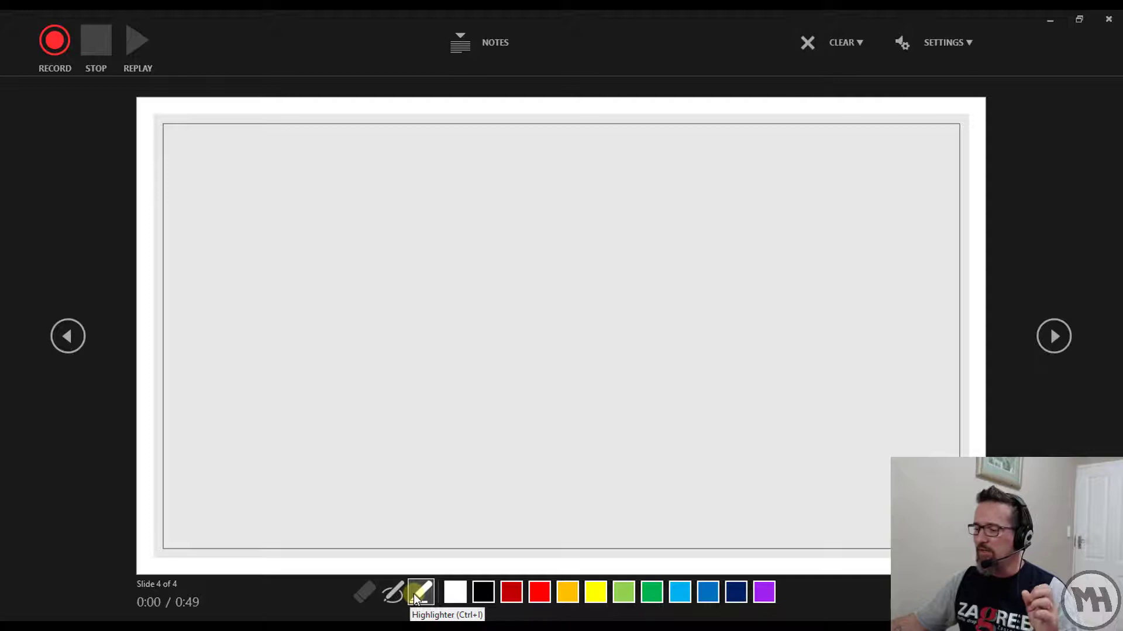
pyautogui.click(484, 592)
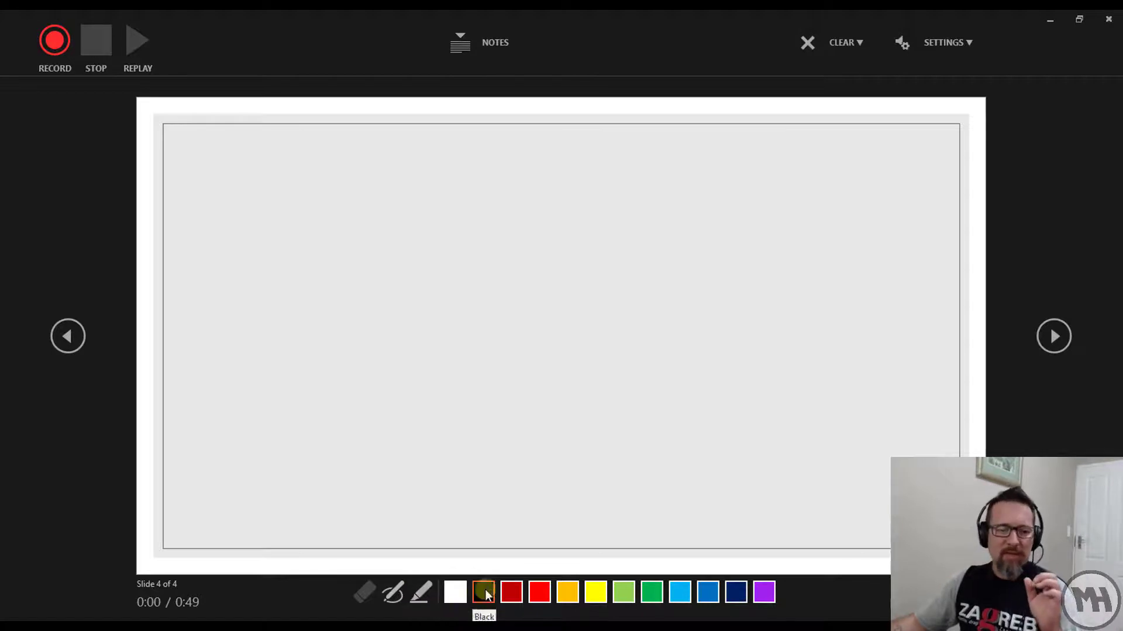
pyautogui.moveTo(916, 592)
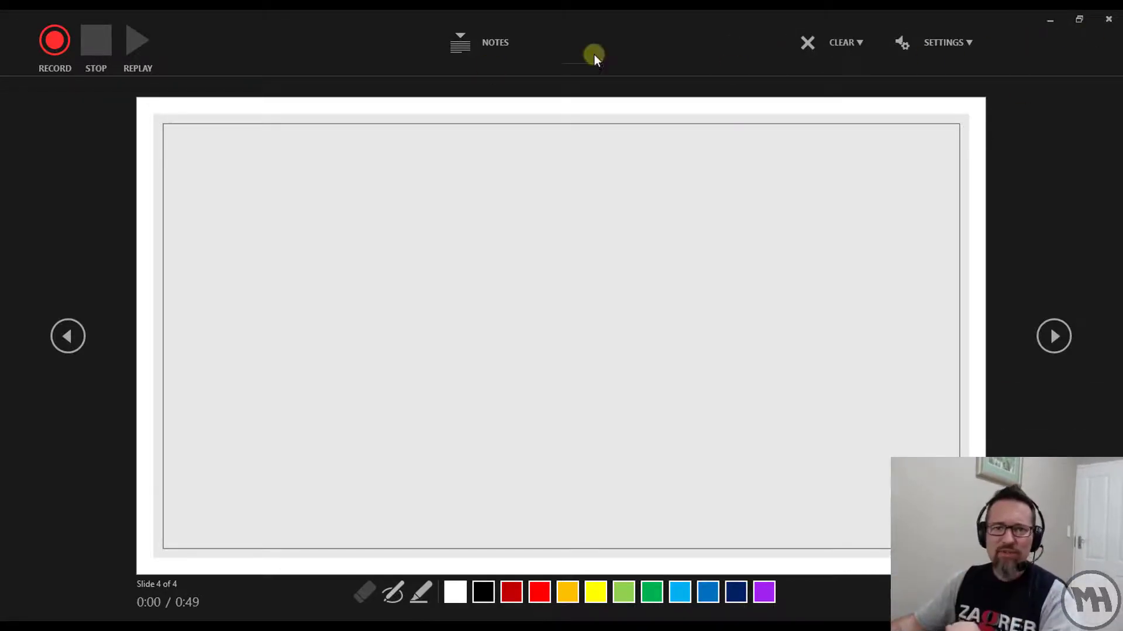
# - Close the slide show recorder to return to Normal view on slide 4
pyautogui.click(1108, 19)
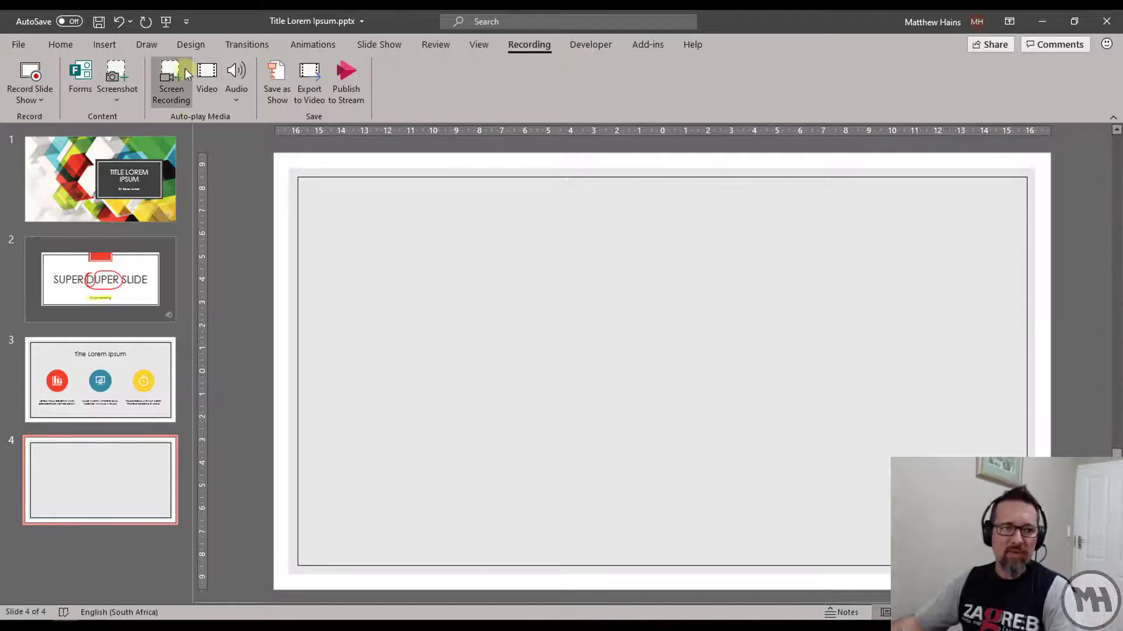
# - Start a new Screen Recording and select the whole Notepad++ window as the capture area
pyautogui.click(172, 79)
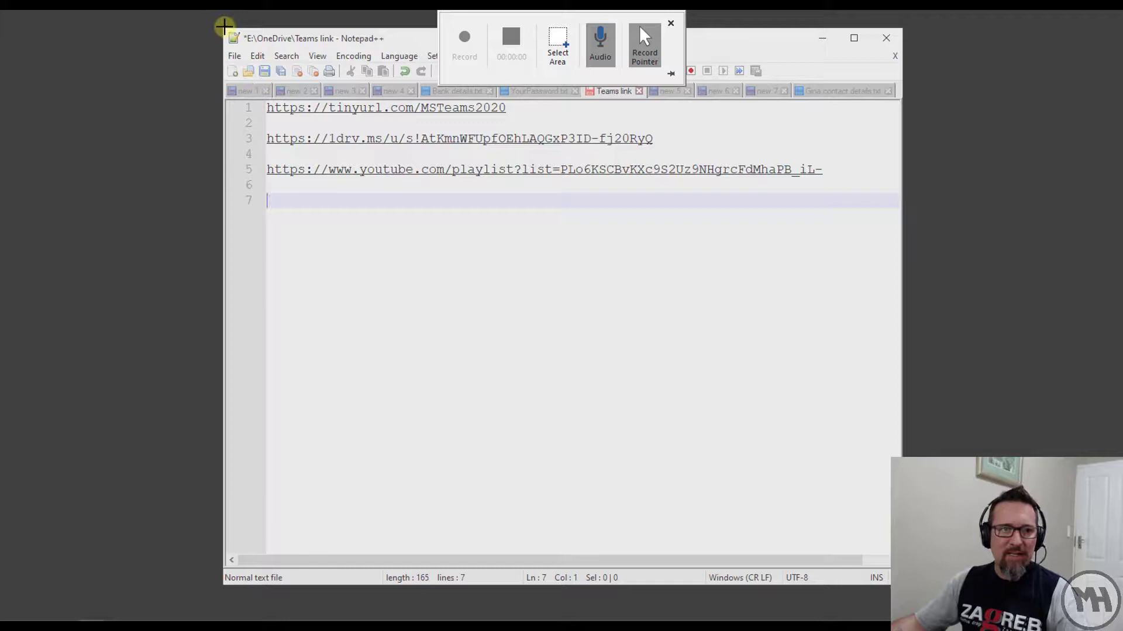
pyautogui.moveTo(224, 26); pyautogui.dragTo(904, 588)
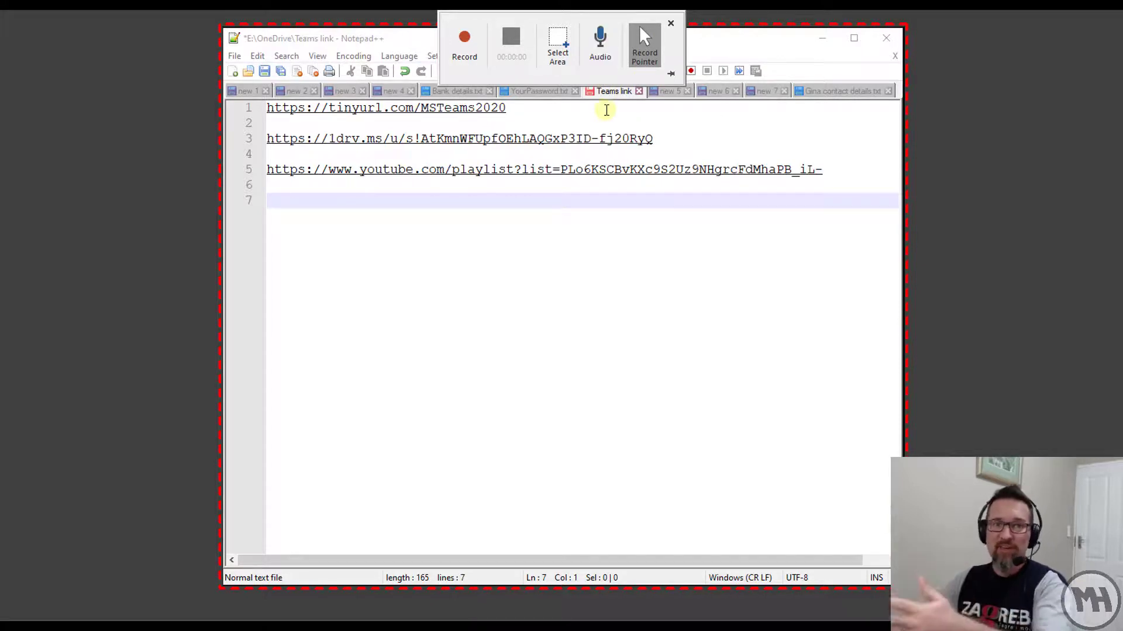
# - Start capturing, type 'kjhdkjhd' and 'dsfsdfds' in Notepad++, then select and delete them
pyautogui.click(466, 44)
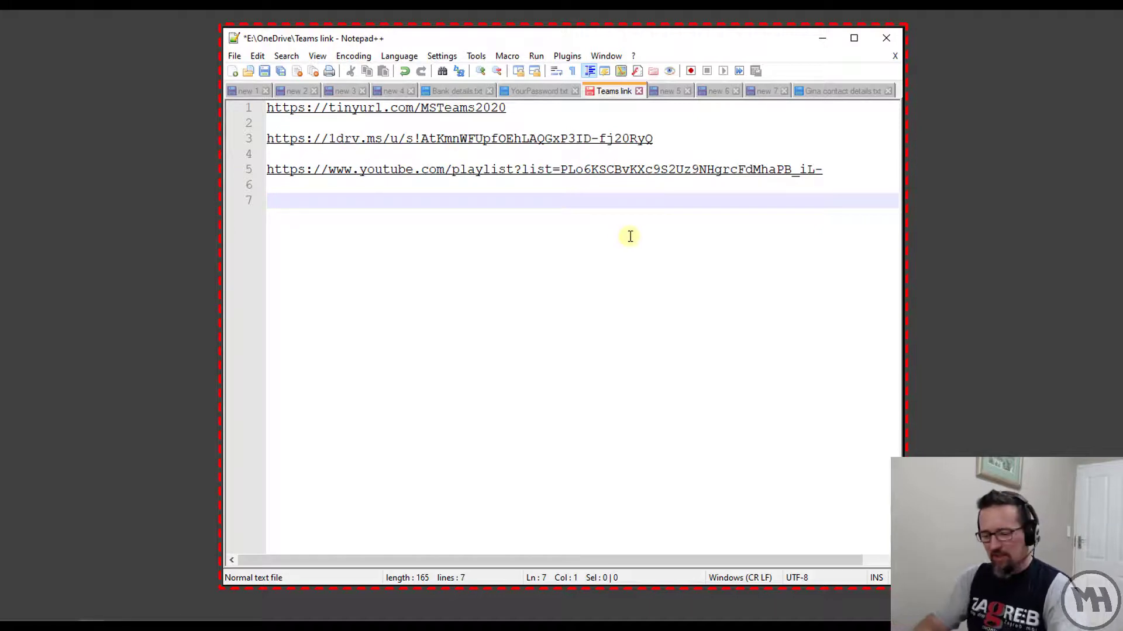
pyautogui.write('kjhdkjhd')
pyautogui.press('Return')
pyautogui.press('Return')
pyautogui.write('dsfsdfds')
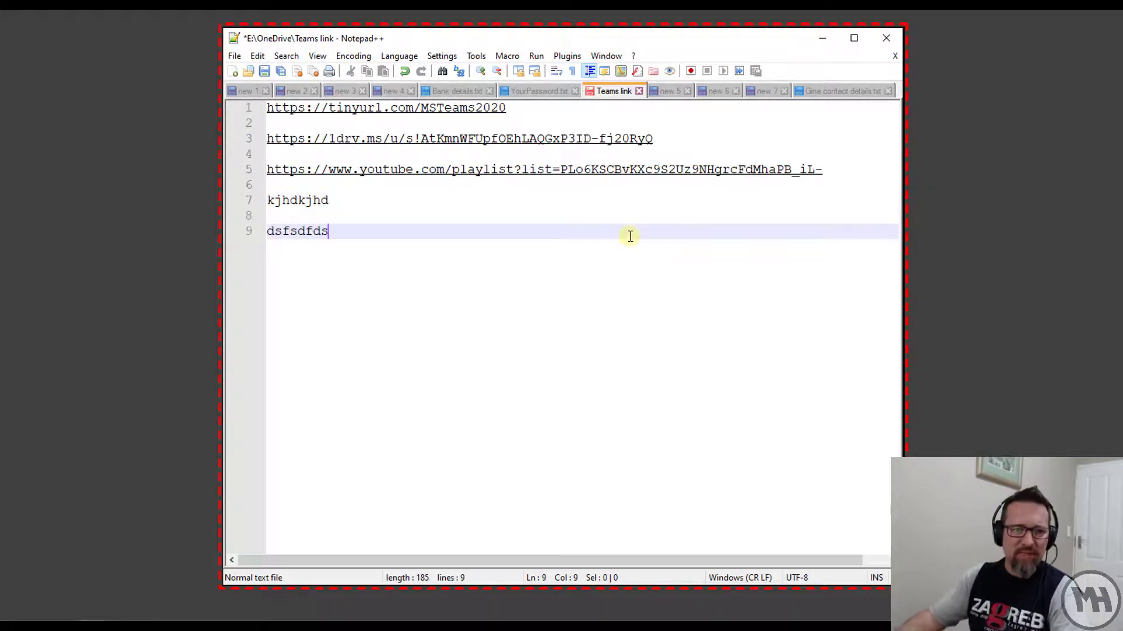
pyautogui.moveTo(630, 237); pyautogui.dragTo(264, 108)
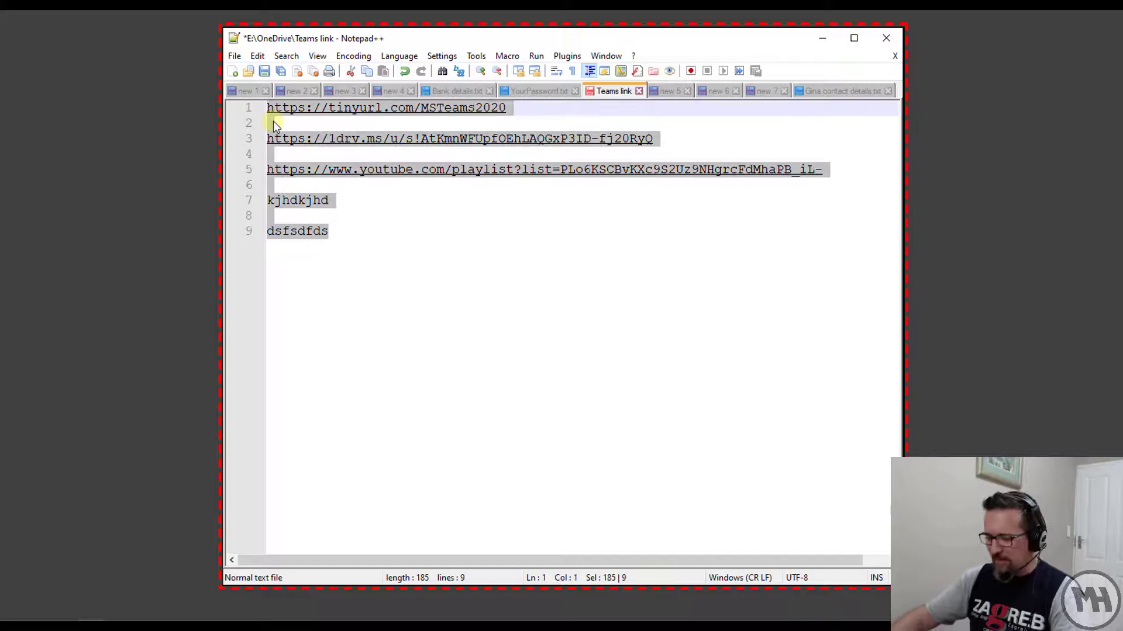
pyautogui.press('Delete')
# - Browse the Encoding and other Notepad++ menus while recording
pyautogui.click(357, 56)
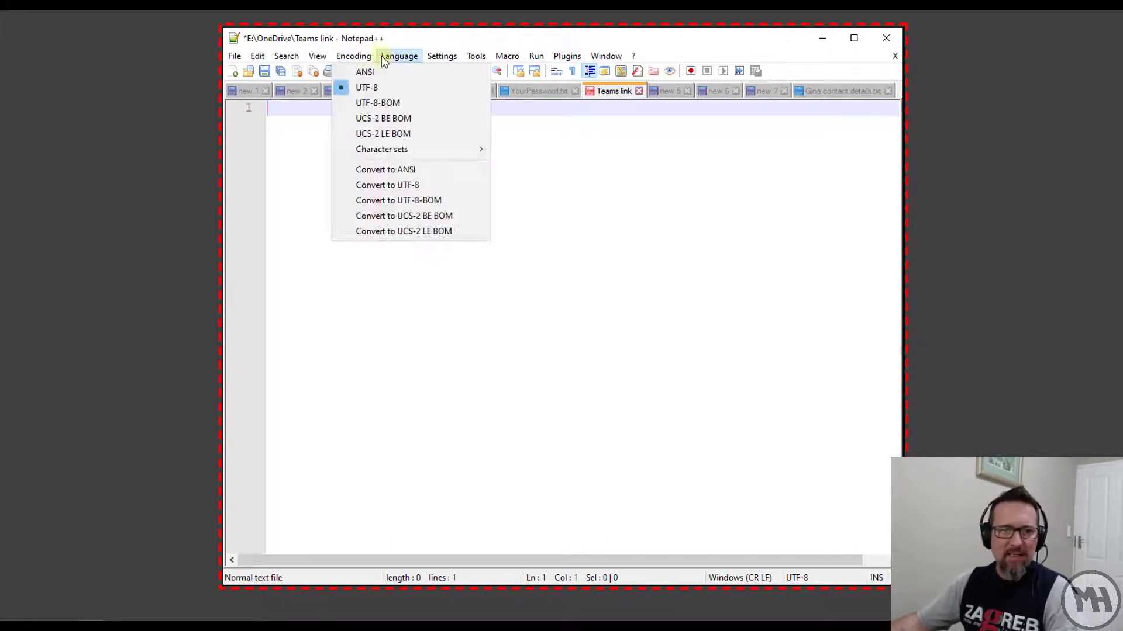
pyautogui.moveTo(435, 62)
pyautogui.click(462, 150)
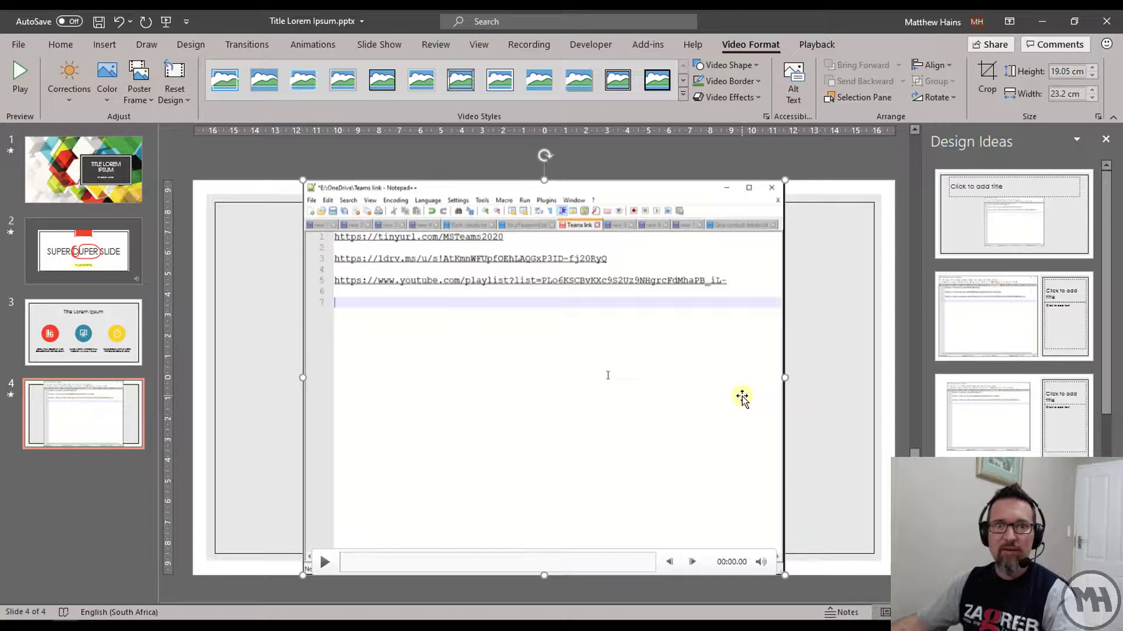
# - Resize the video to 16.37 × 19.93 cm inside slide 4's frame and play it
pyautogui.moveTo(302, 180); pyautogui.dragTo(371, 220)
pyautogui.moveTo(521, 271); pyautogui.dragTo(498, 259)
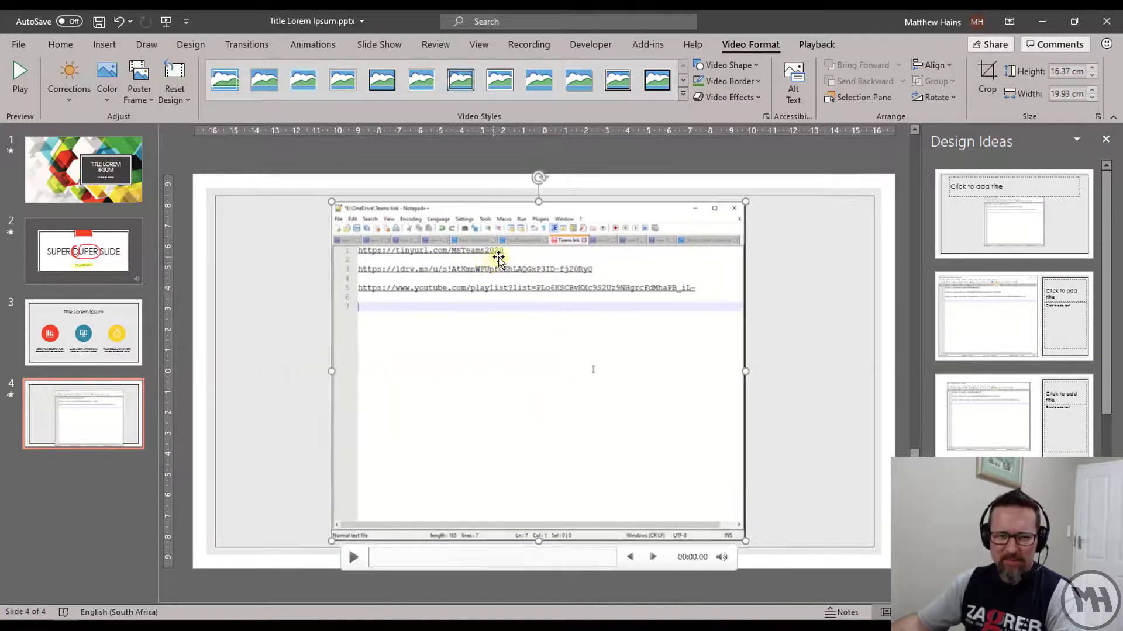
pyautogui.click(352, 558)
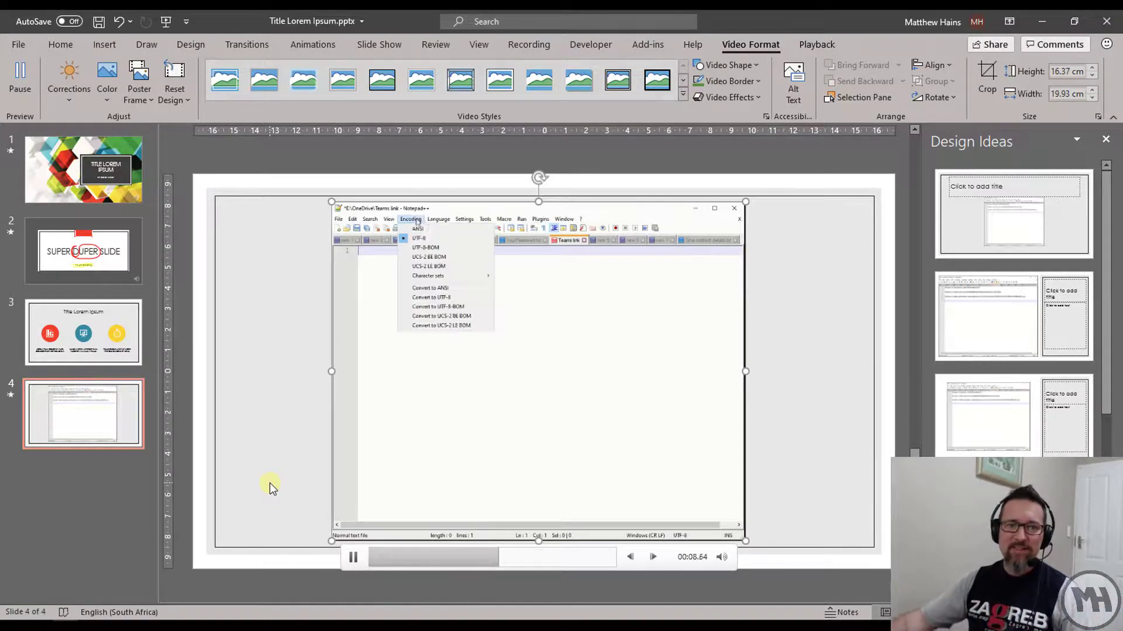
# - Switch back to the Recording tab while the slide 4 video preview keeps playing
pyautogui.click(518, 44)
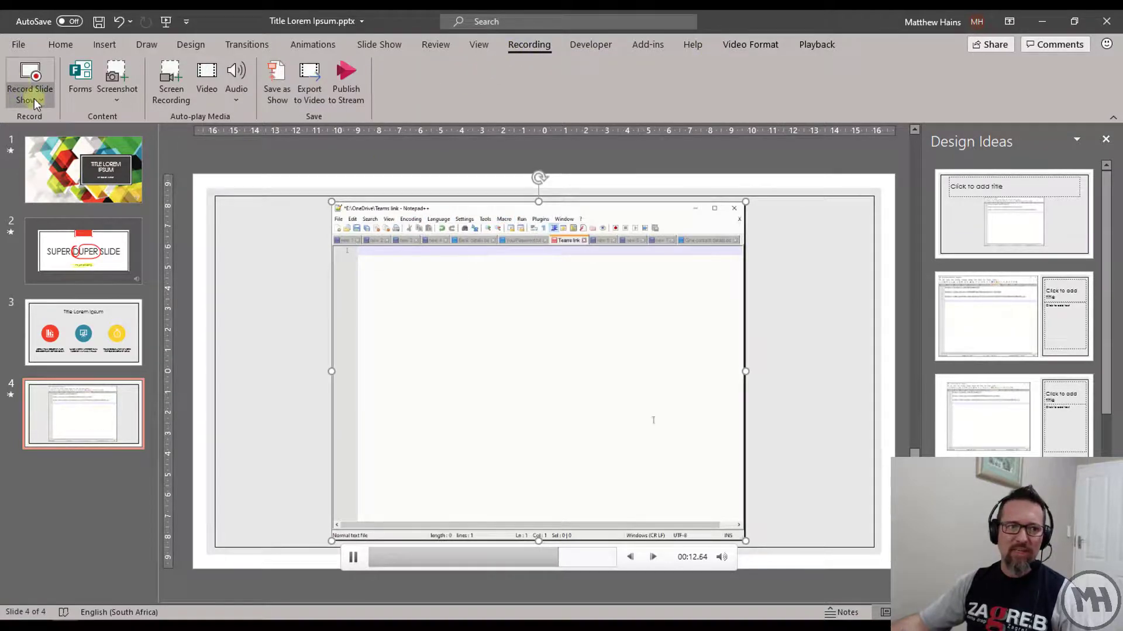